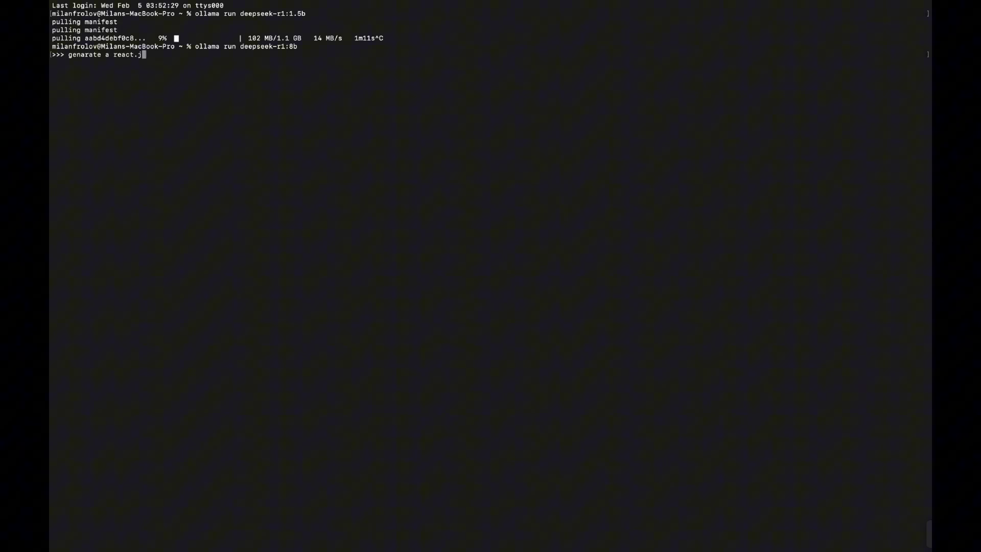
Send 'genarate a react.js component' to deepseek-r1:8b, then submit the hero section follow-up request.
type("s component")
key("Return")
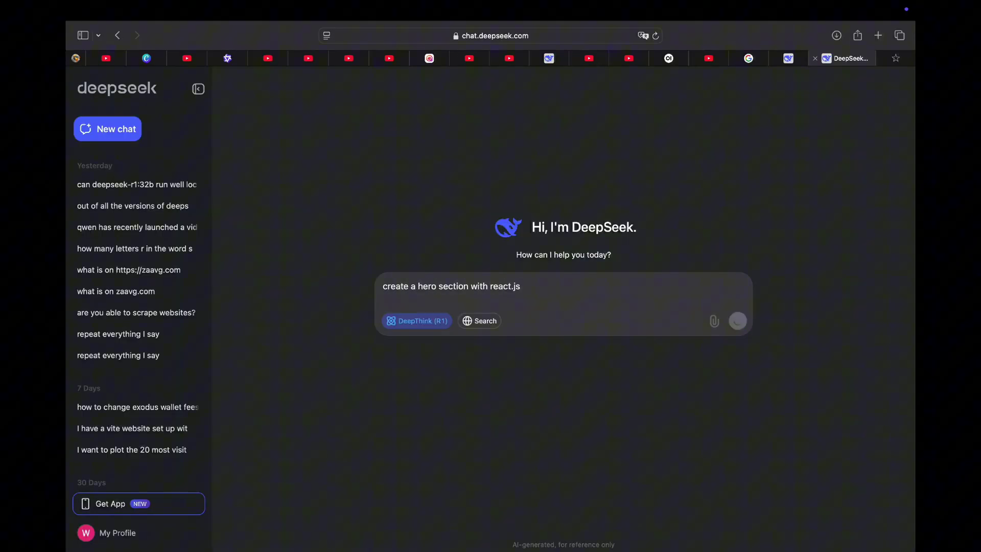
key("Return")
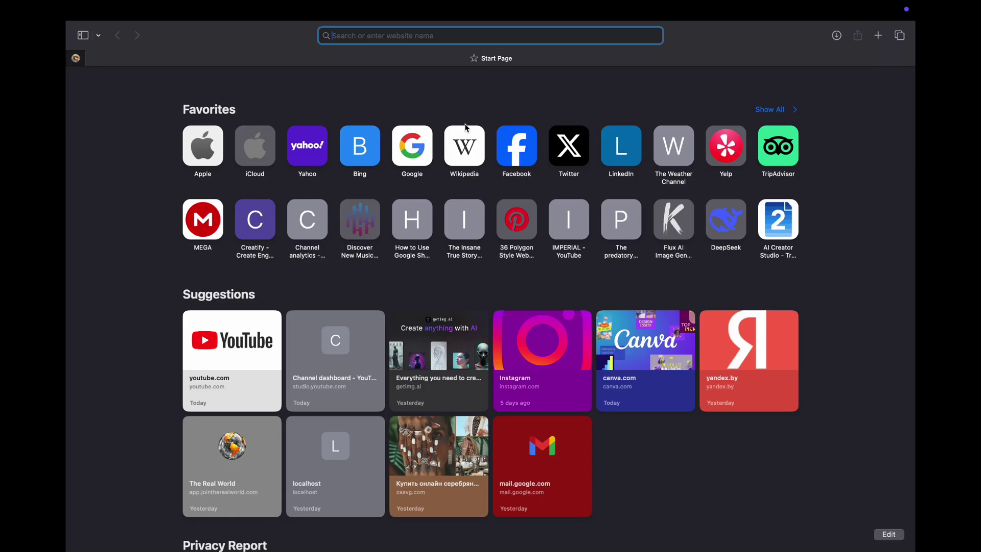
Go to ollama.com and open its Download Ollama page for macOS.
type("ollama.com")
key("Return")
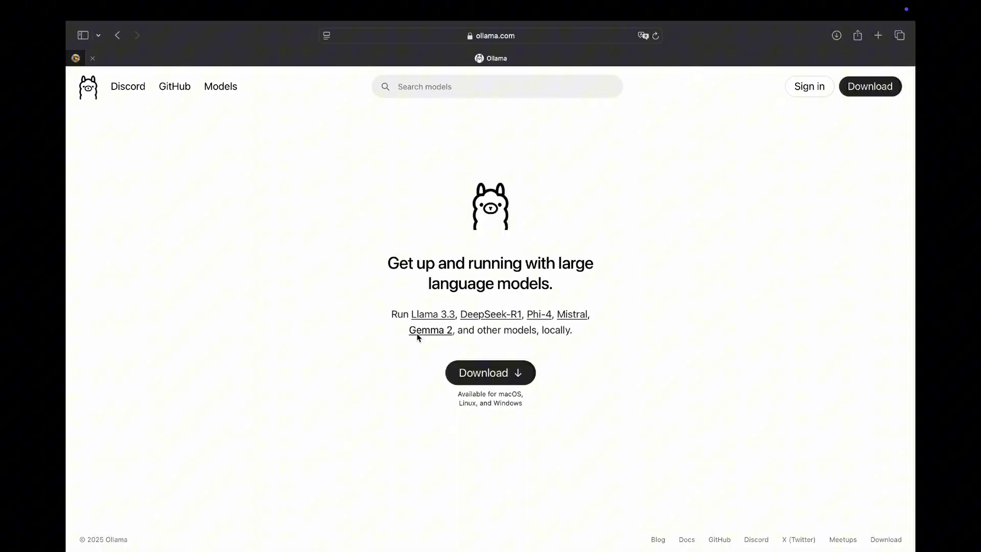
left_click(461, 376)
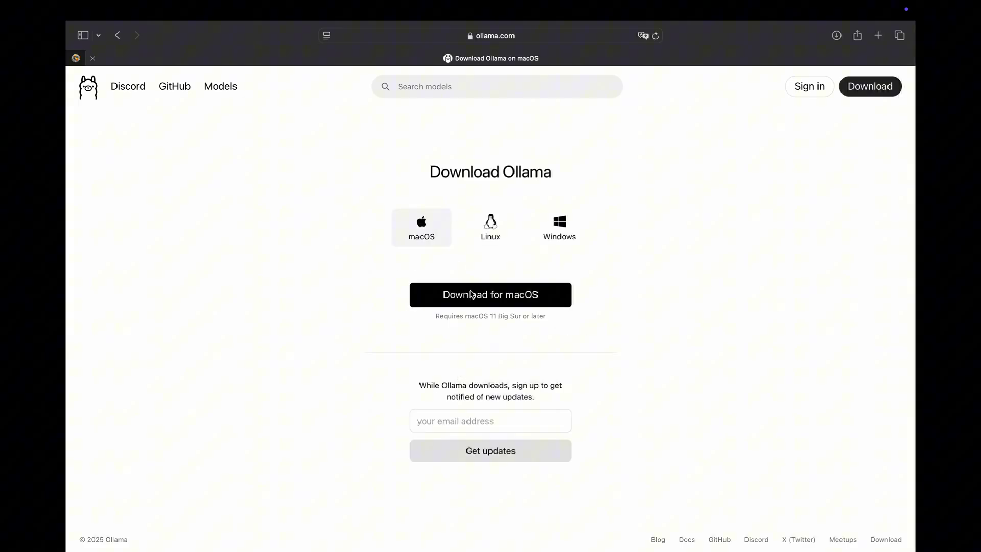
Launch the Ollama app from Launchpad and continue past the Welcome to Ollama screen.
key("F4")
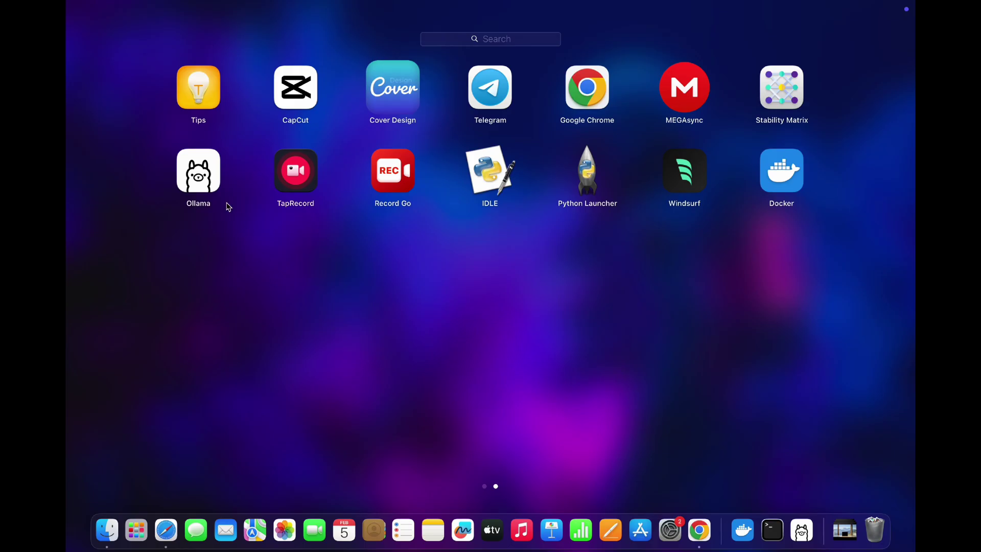
left_click(203, 187)
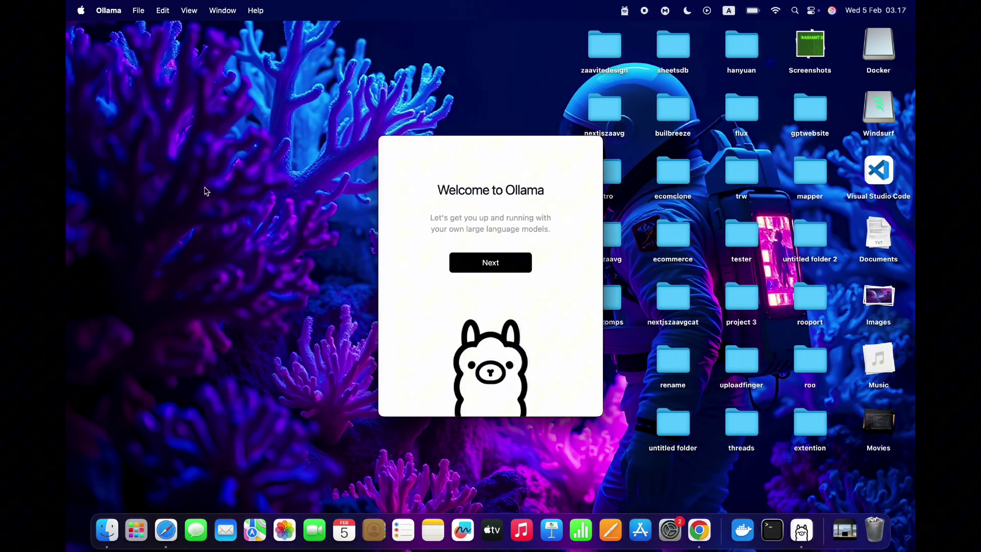
left_click(510, 270)
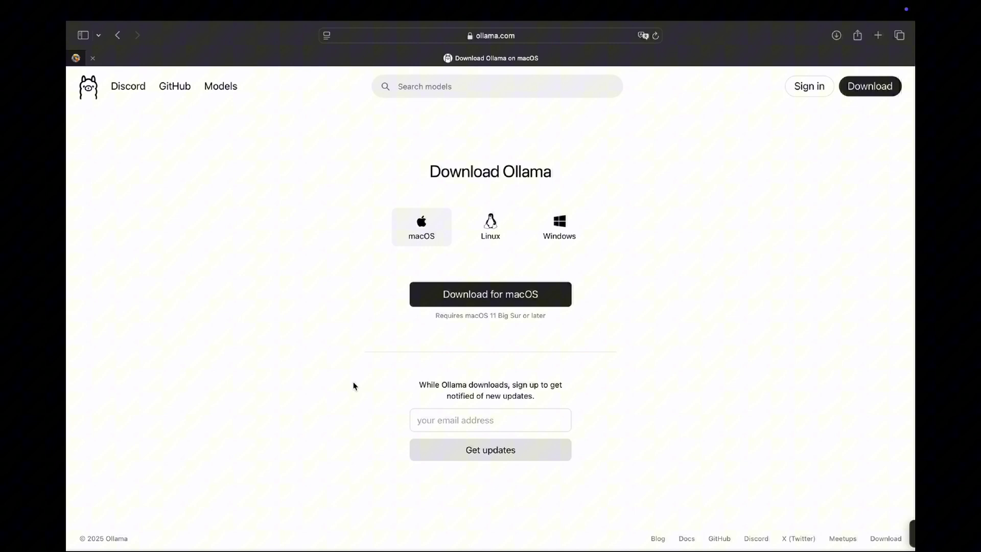
Browse the Ollama Models list and open the deepseek-r1 model page.
left_click(221, 88)
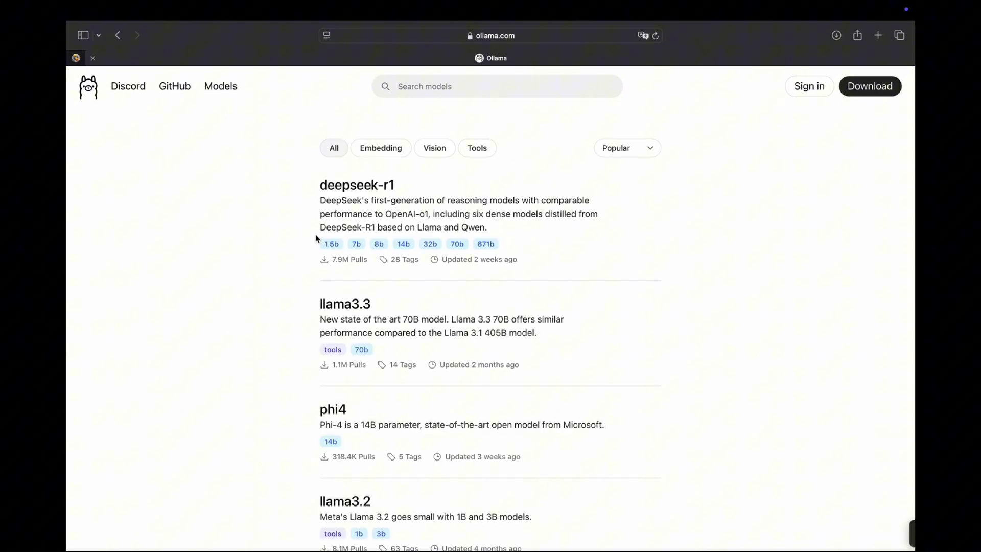
scroll(316, 237, "down", 1)
scroll(317, 243, "up", 1)
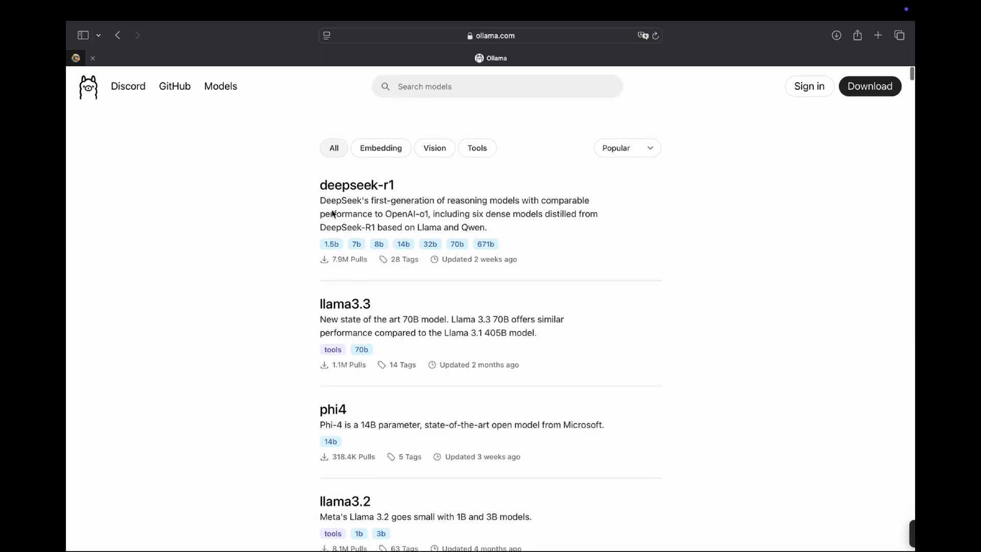
key("slash")
type("de")
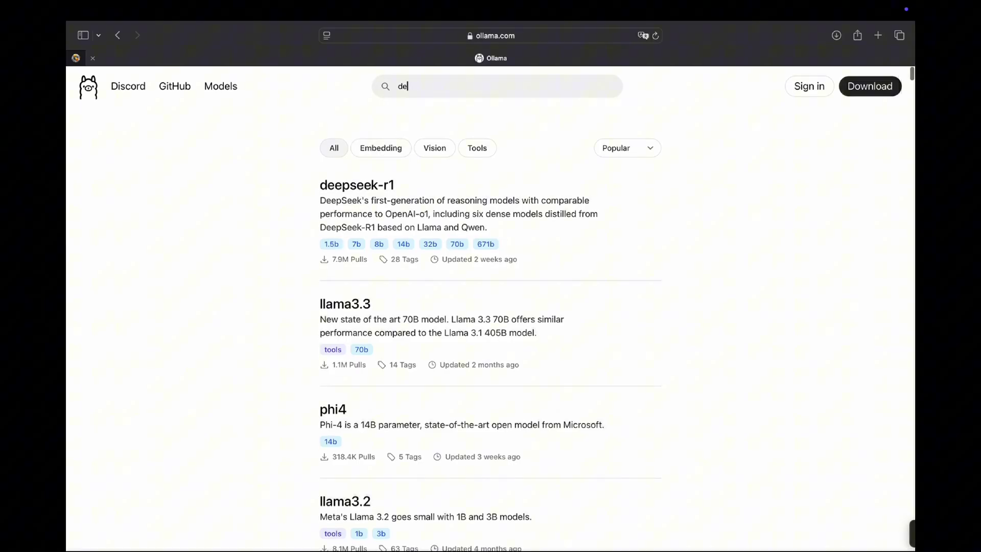
key("BackSpace")
key("BackSpace")
left_click(377, 186)
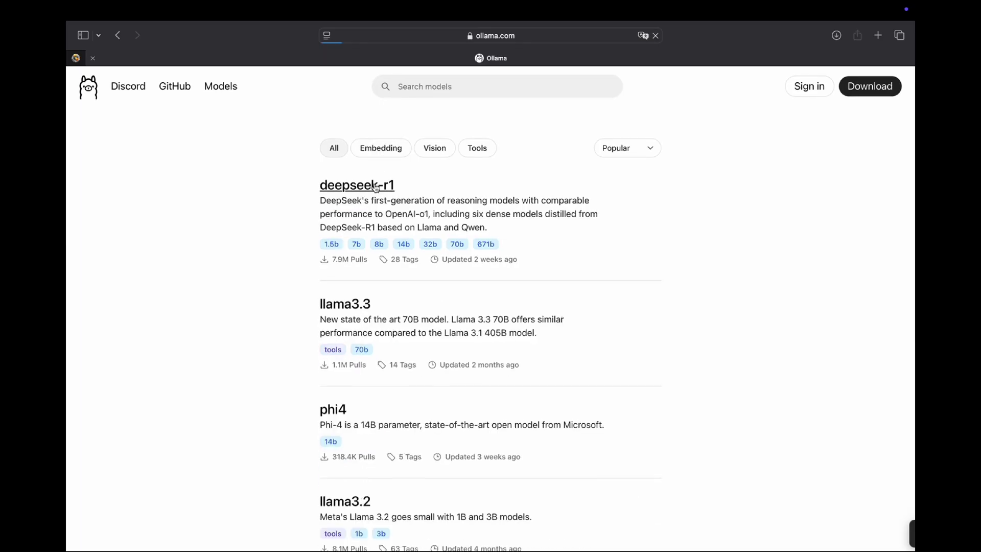
Select the 1.5b size and copy the deepseek-r1:1.5b run command.
left_click(352, 311)
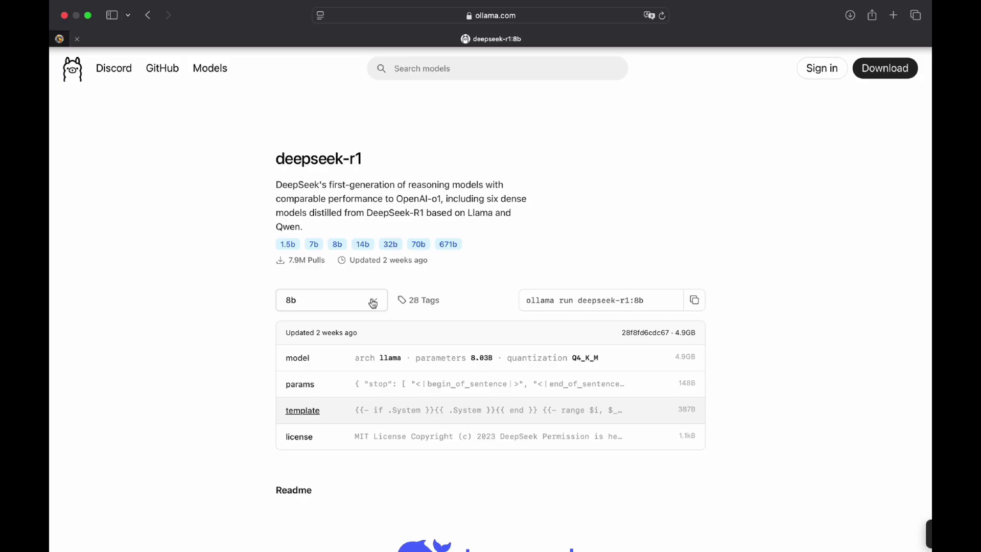
left_click(373, 302)
left_click(351, 330)
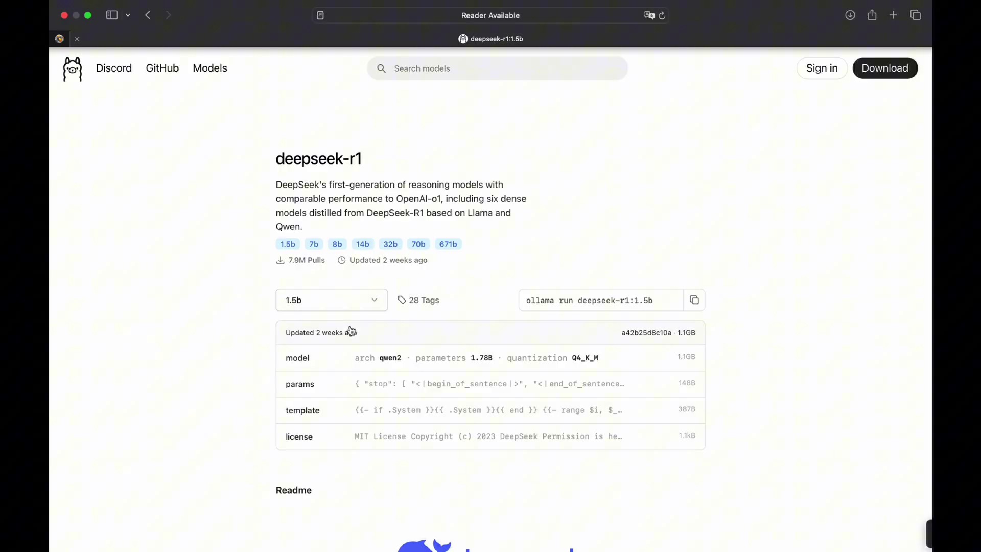
left_click(694, 300)
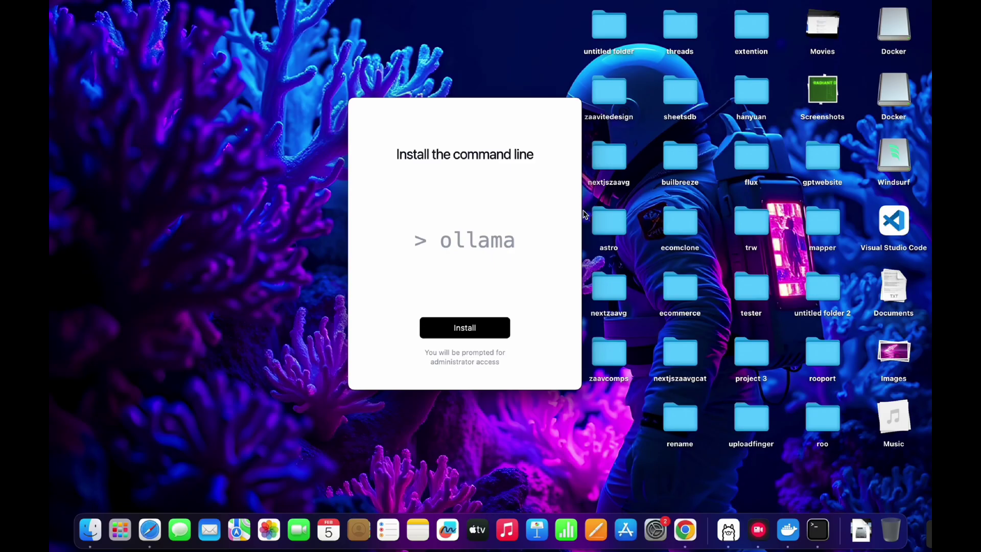
In Terminal, run 'ollama run deepseek-r1:1.5b' and cancel the pull with Ctrl+C.
key("super+space")
type("term")
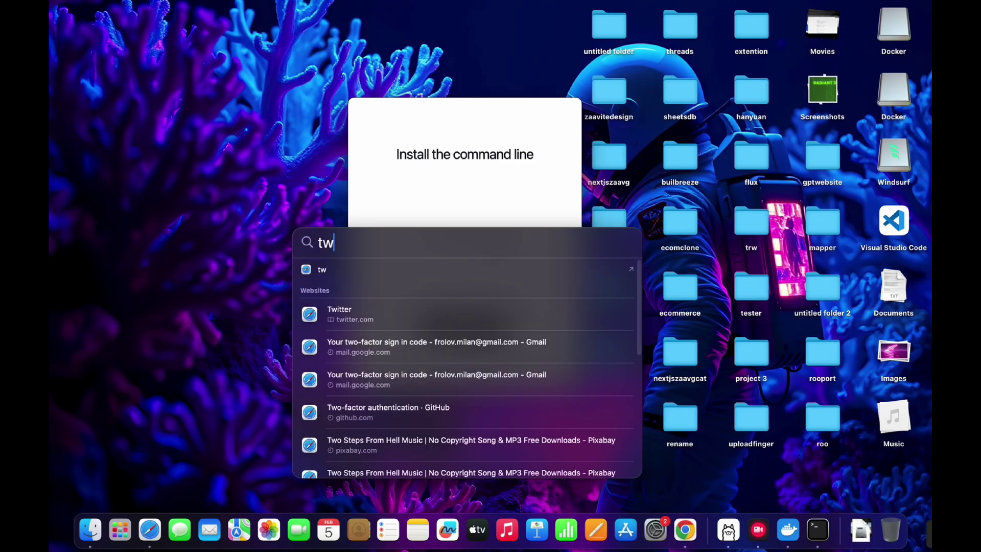
key("Return")
key("super+v")
key("Return")
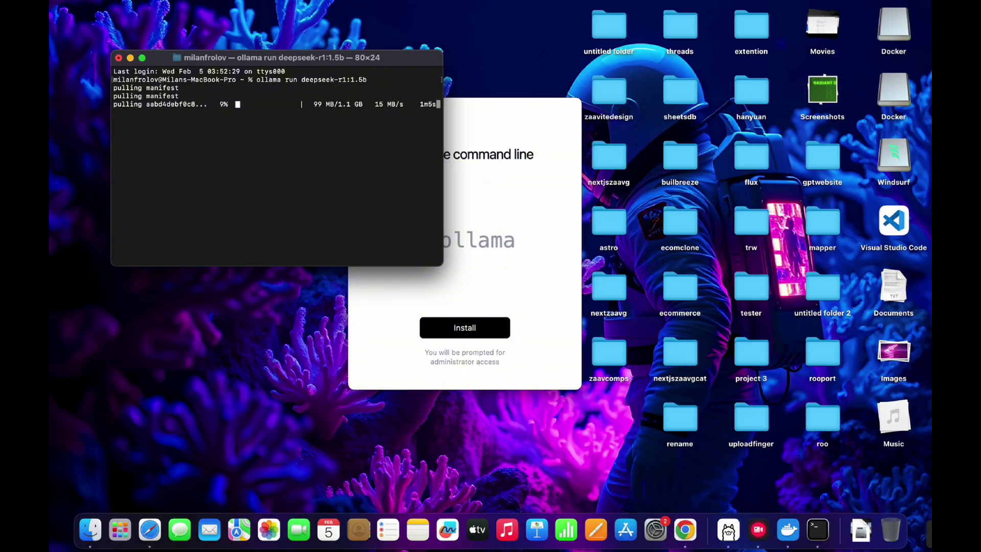
key("ctrl+c")
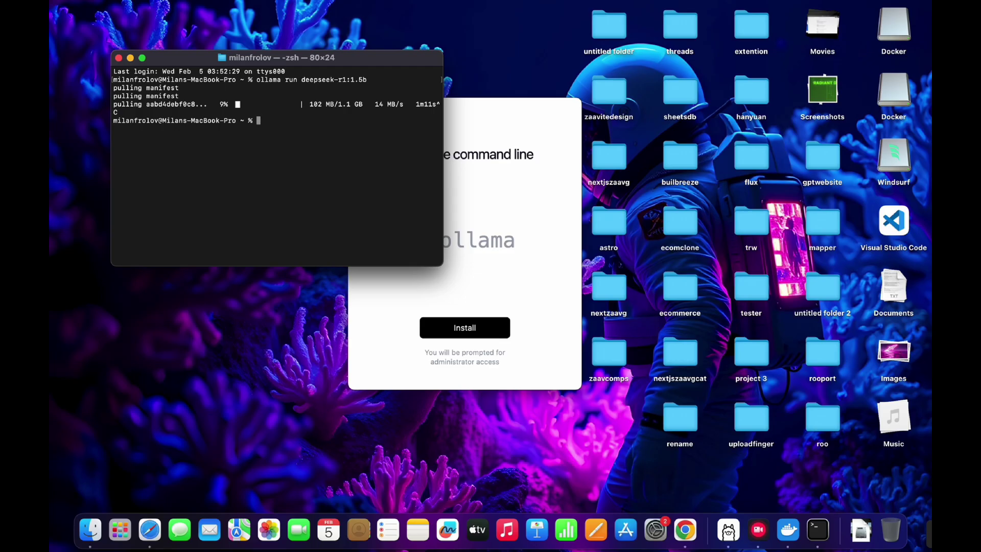
Choose the 8b size on the model page and ask deepseek-r1:8b to 'genarate a react.js component'.
key("ctrl+Right")
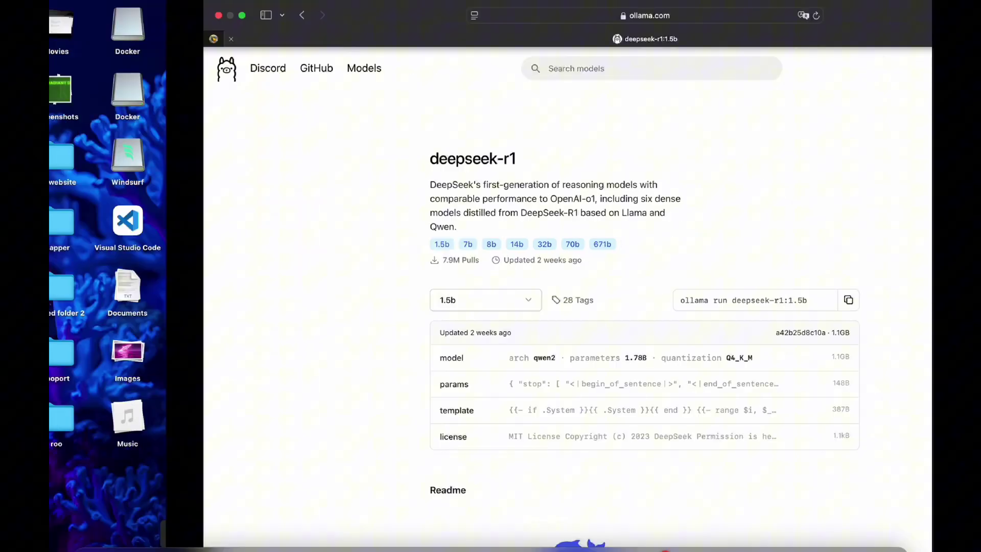
left_click(331, 306)
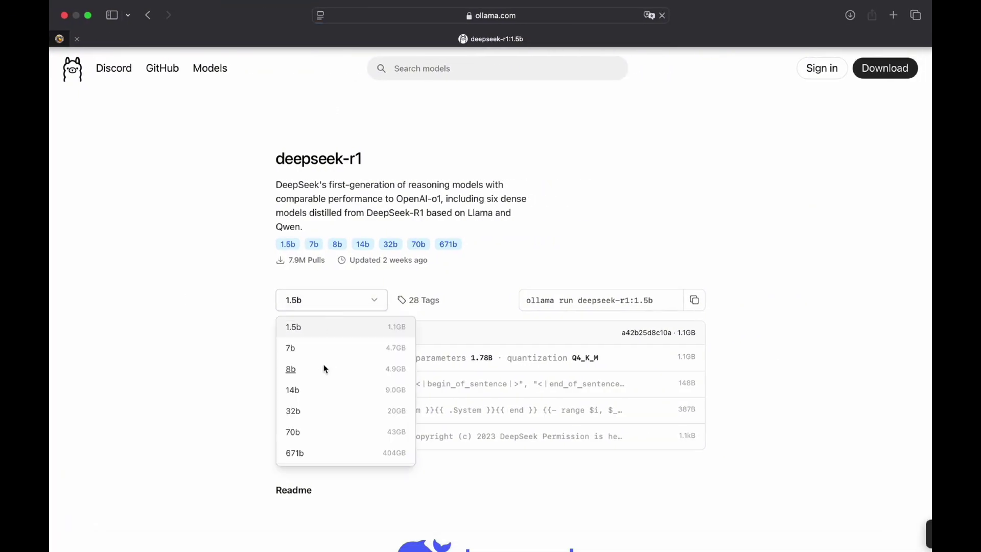
left_click(324, 368)
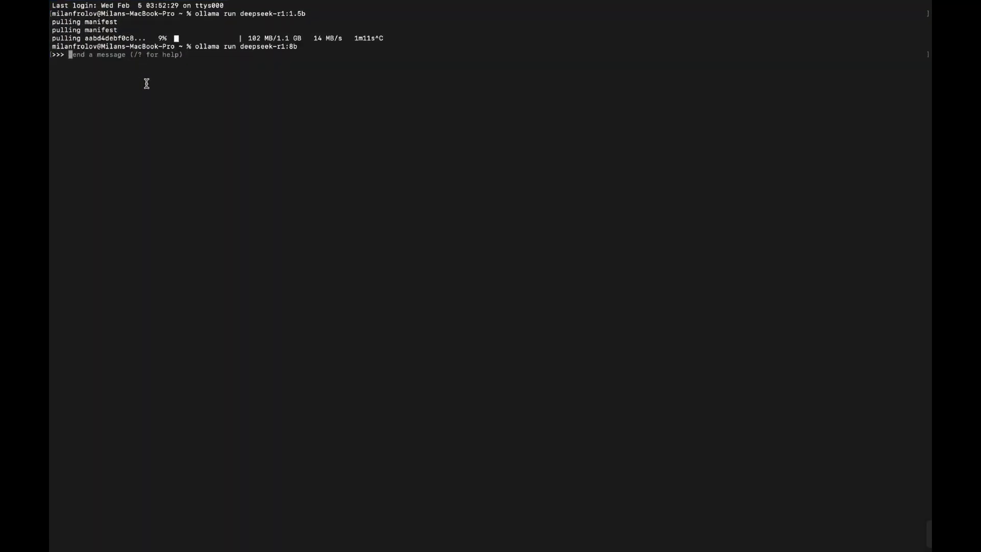
type("genarate a react.j")
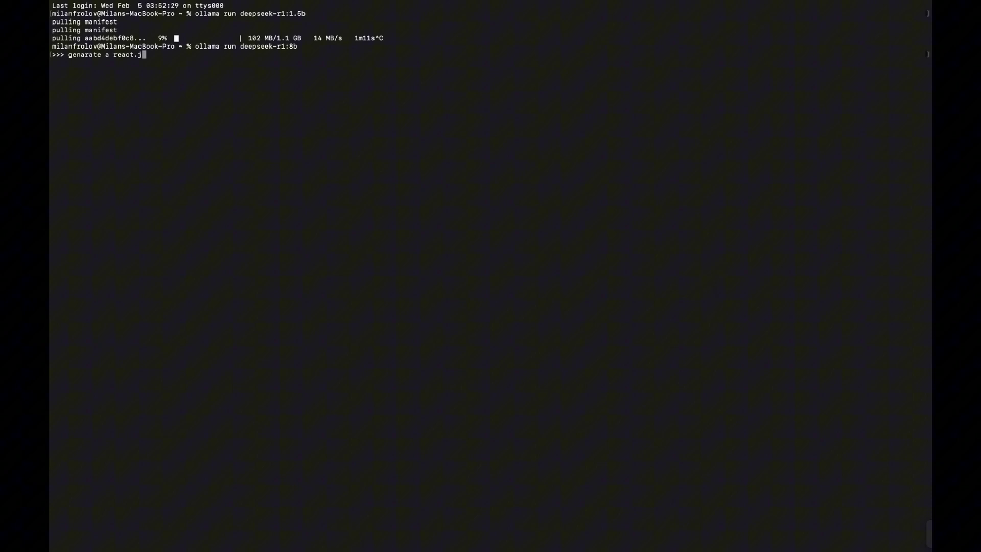
type("s component")
key("Return")
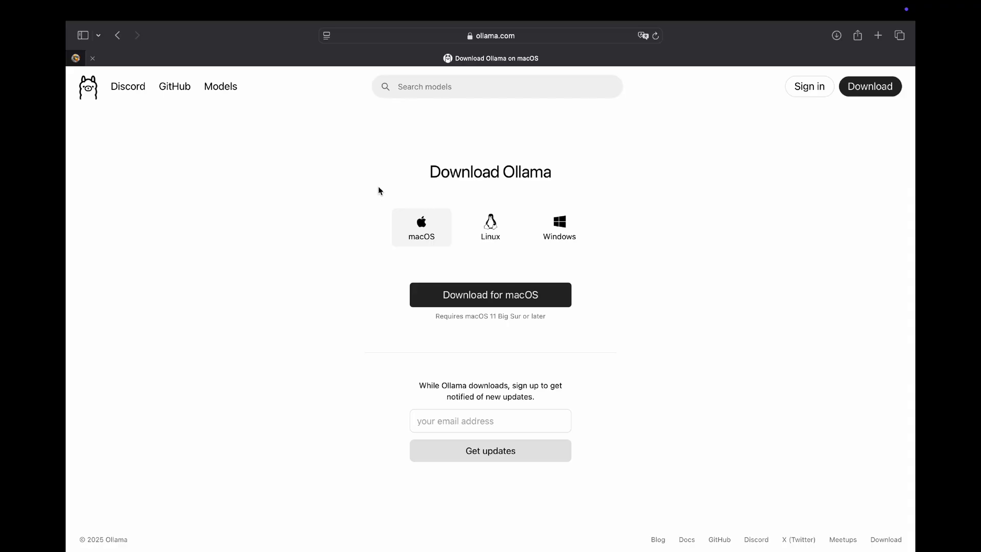
Download Docker Desktop for Mac (Apple Silicon) from docker.com and mount its installer.
key("super+t")
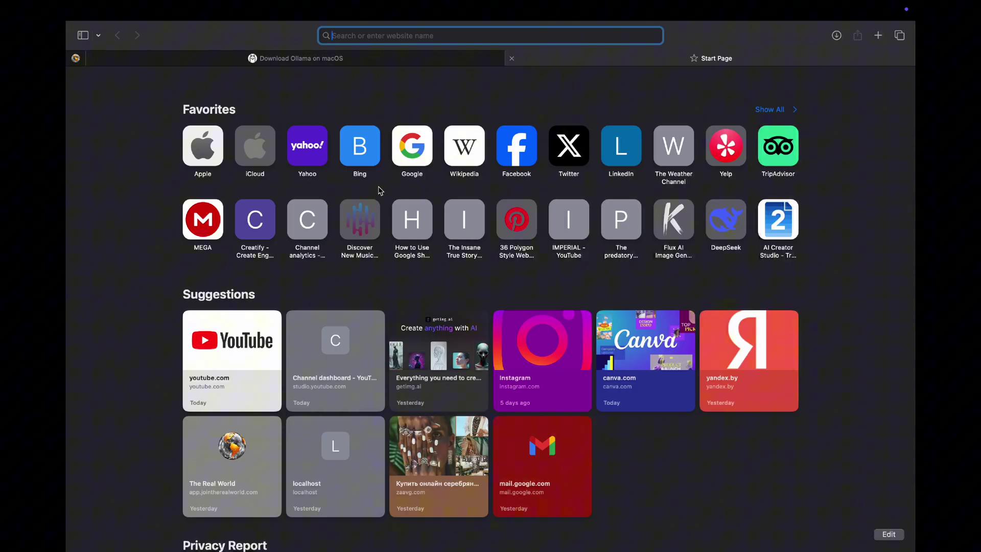
type("dock")
key("Return")
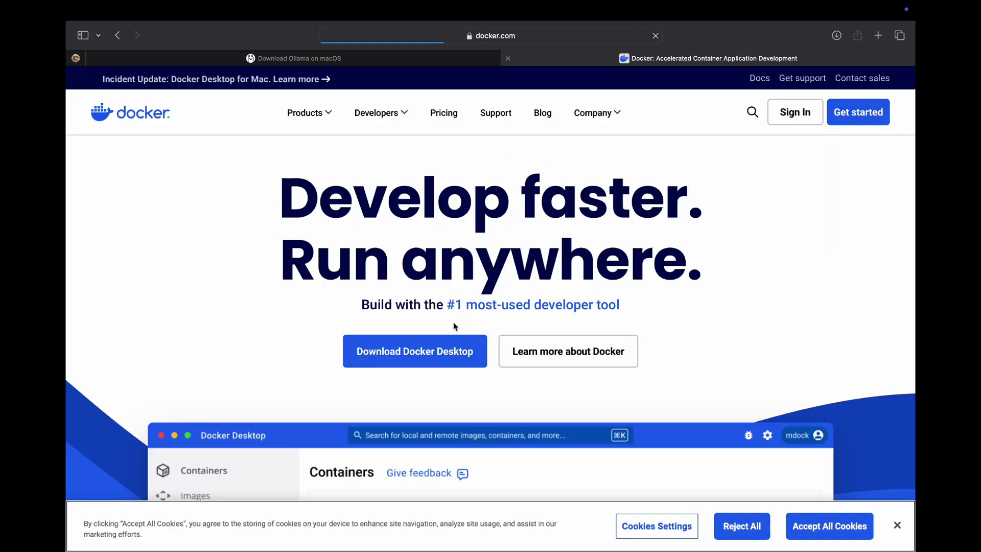
mouse_move(443, 349)
scroll(442, 357, "down", 2)
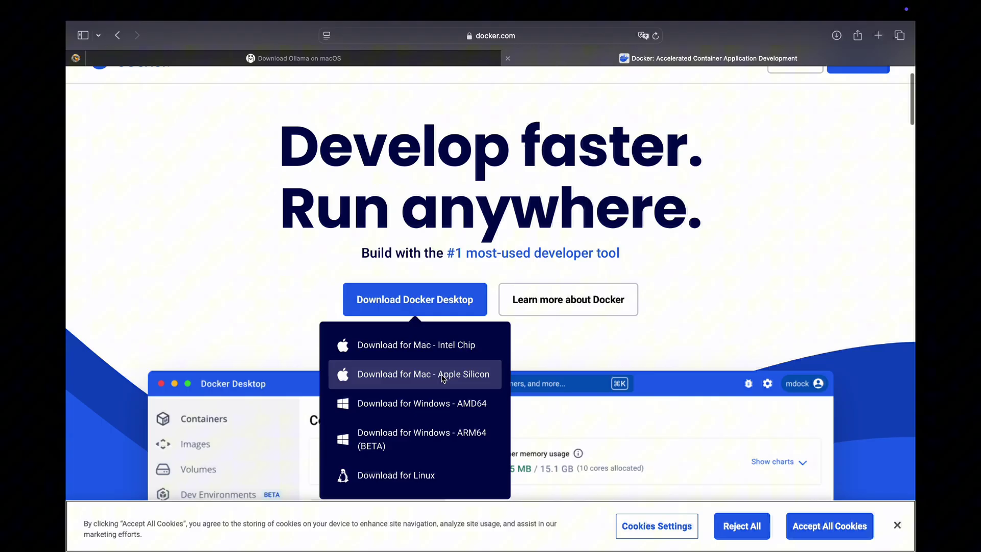
scroll(444, 375, "down", 2)
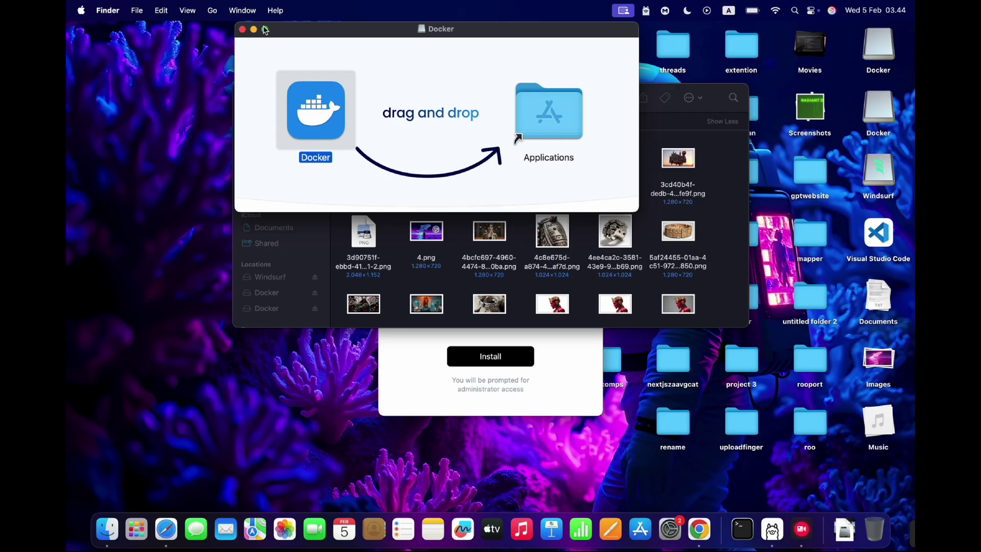
left_click(243, 29)
key("super+space")
Launch Docker Desktop, close the Downloads window, and dismiss the signed-in notification.
type("docker")
key("Return")
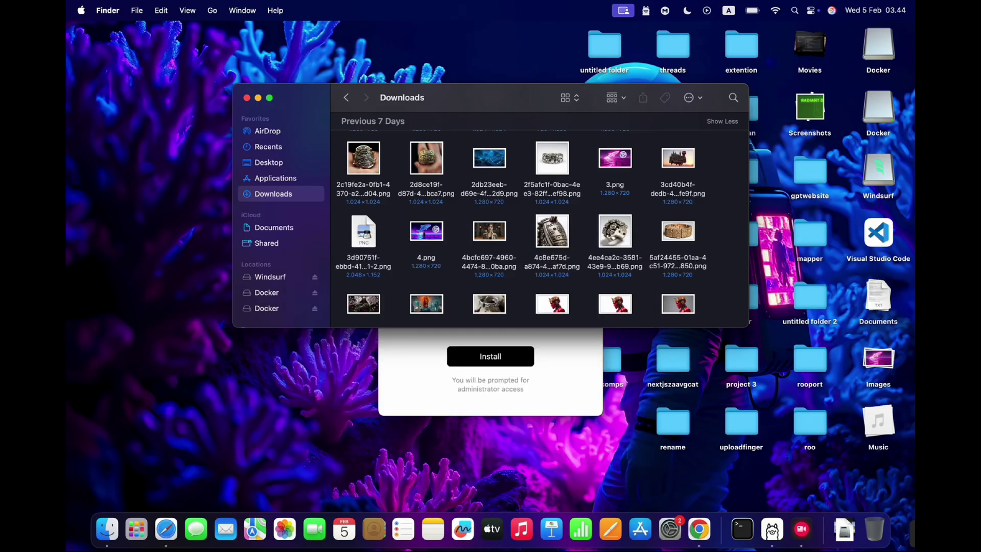
key("super+w")
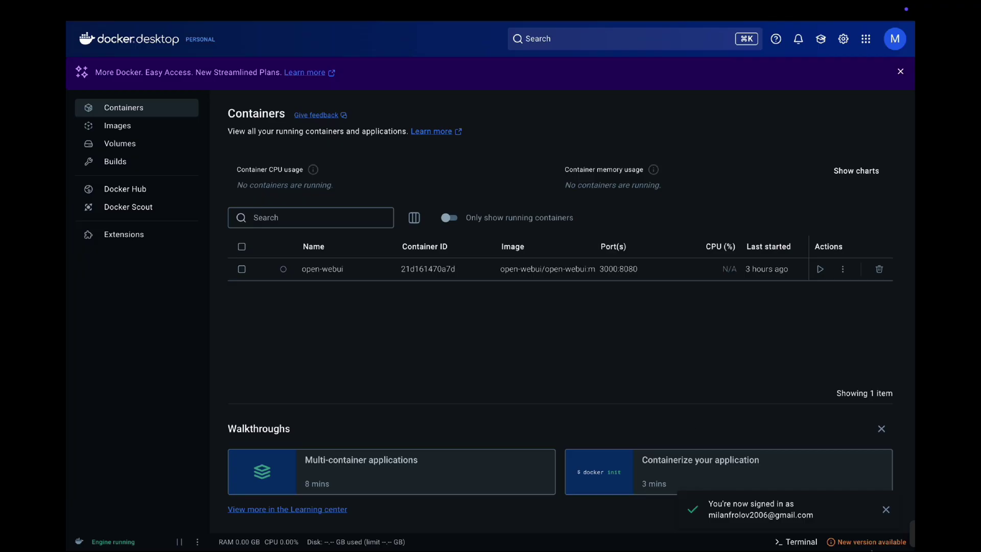
left_click(886, 510)
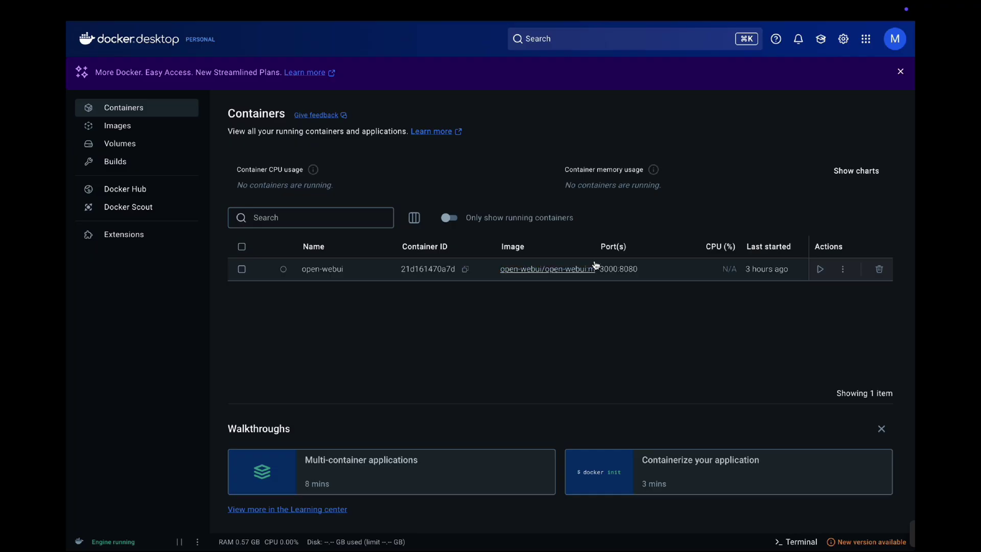
key("super+Tab")
Search Google for 'how to start open web ui container' and open the Open WebUI Quick Start docs.
left_click(784, 59)
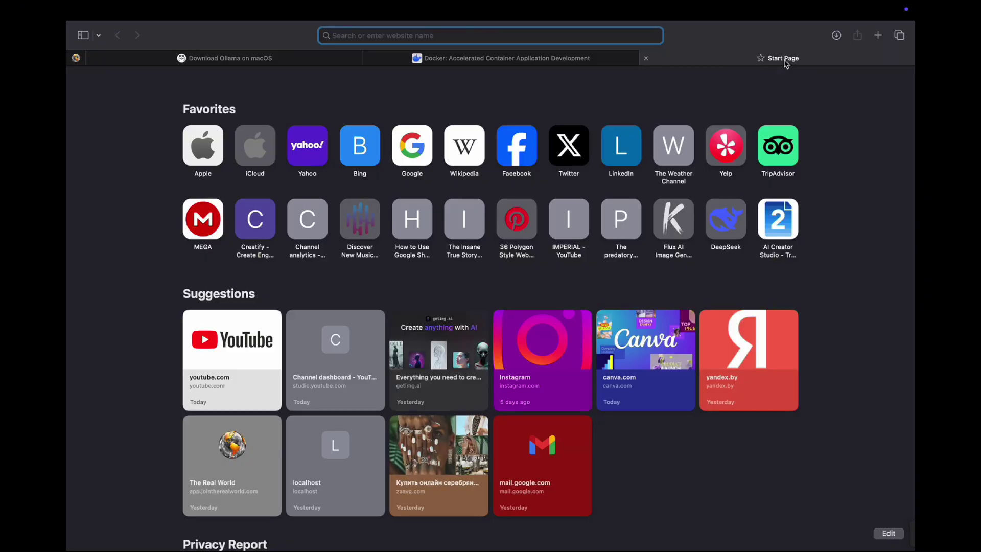
type("how to st")
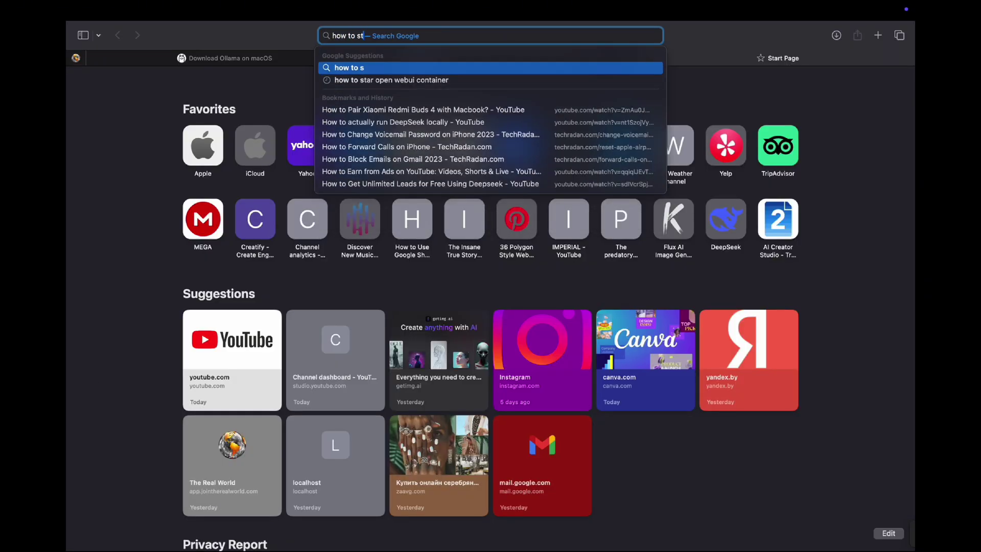
type("art open web u")
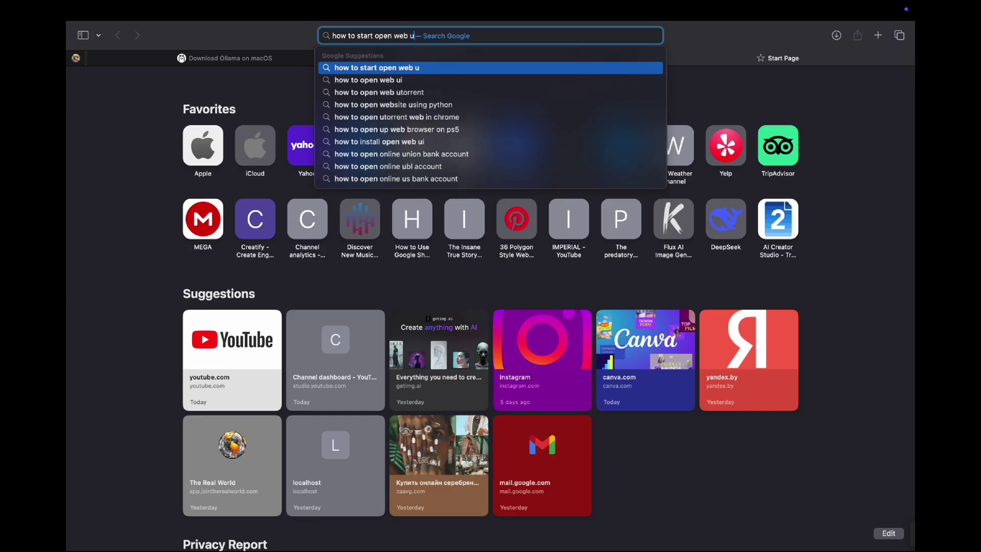
type("i container")
key("Return")
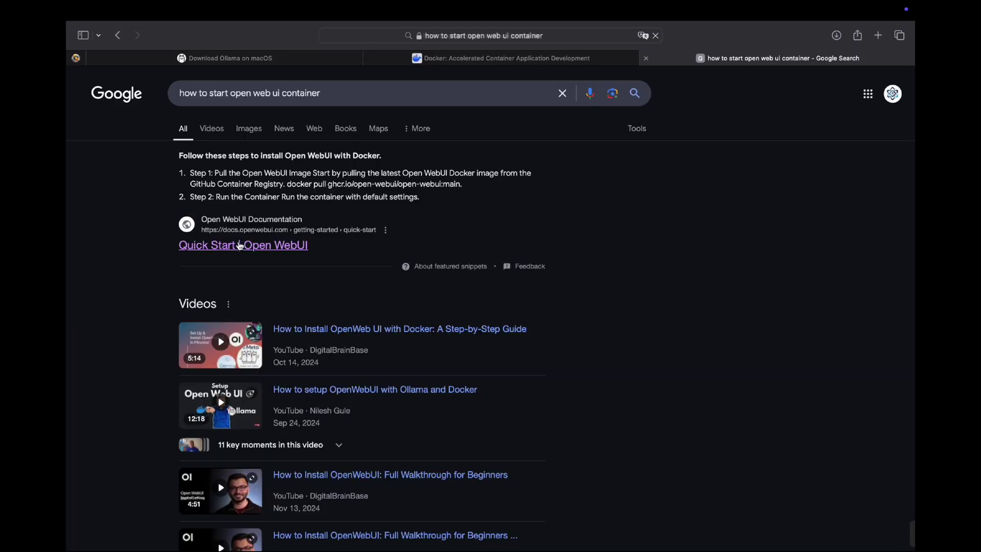
left_click(240, 246)
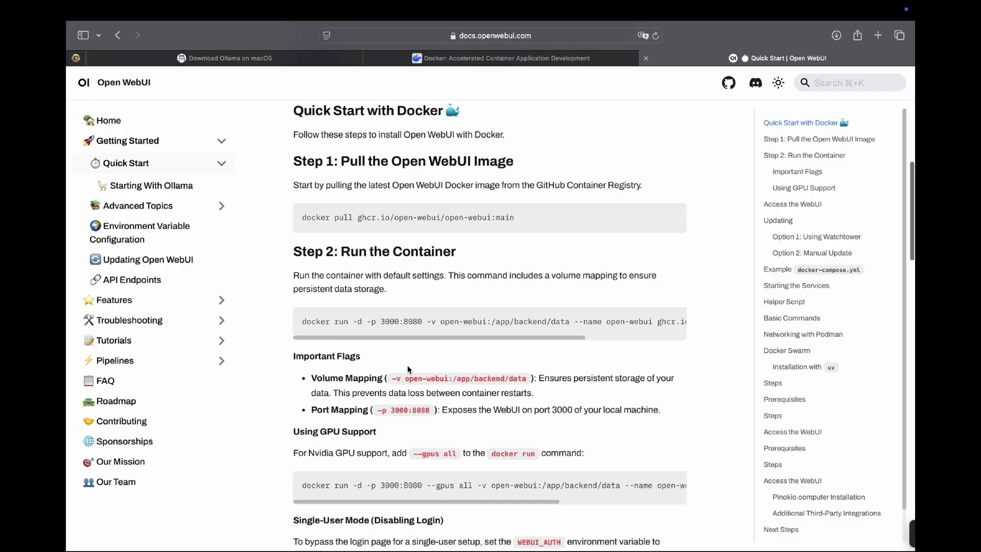
scroll(406, 365, "down", 3)
scroll(379, 405, "up", 5)
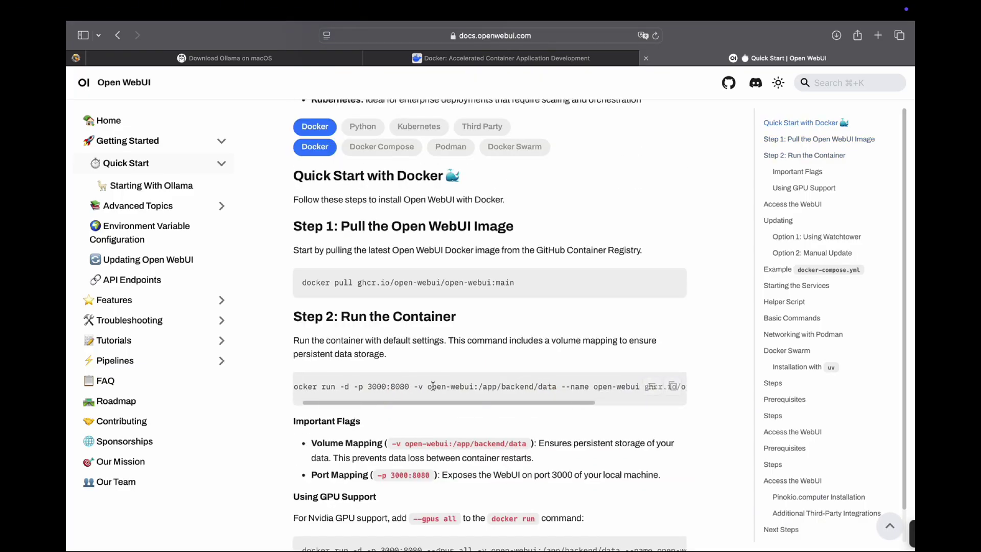
Paste the docker run command into Terminal, start open-webui in Docker Desktop, and open port 3000.
left_click(672, 386)
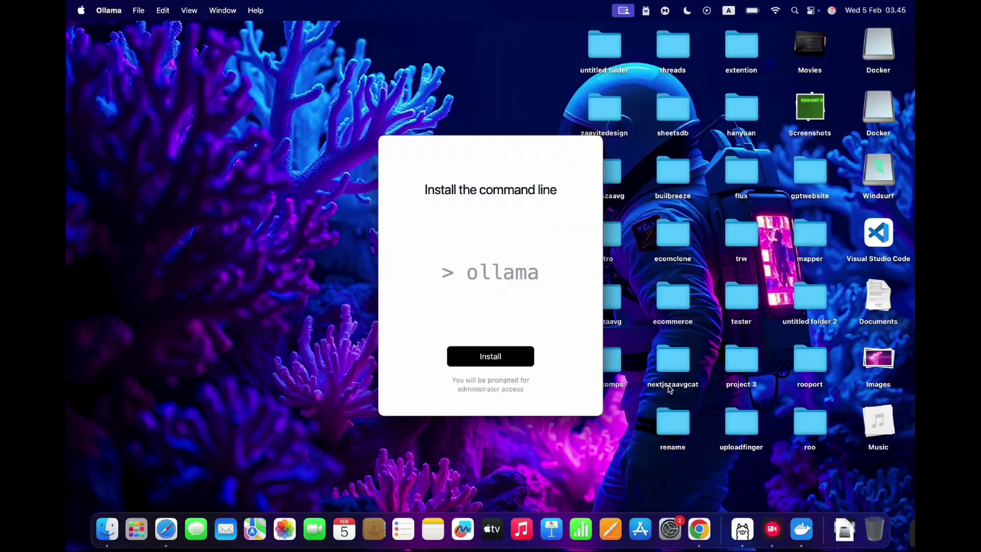
key("super+space")
type("terminal")
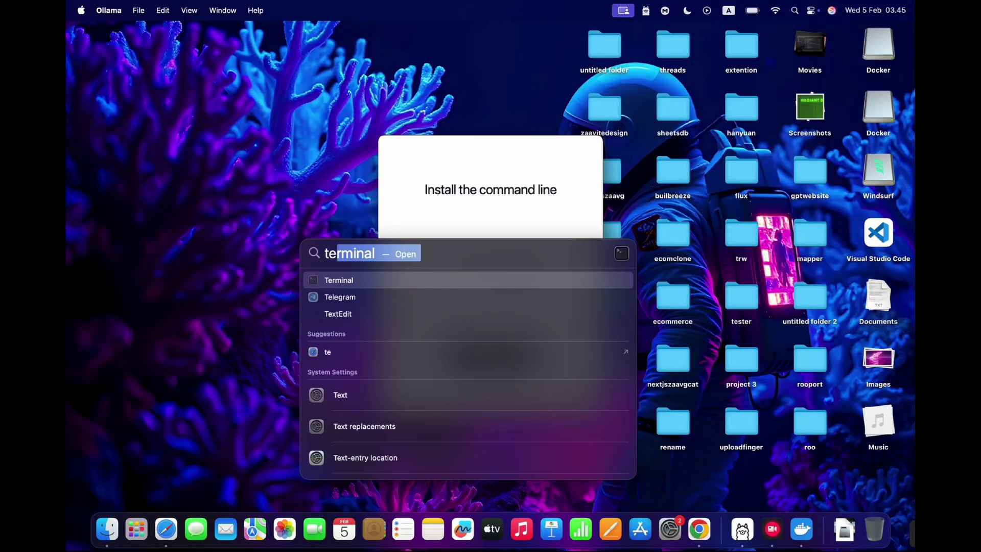
key("Return")
key("super+v")
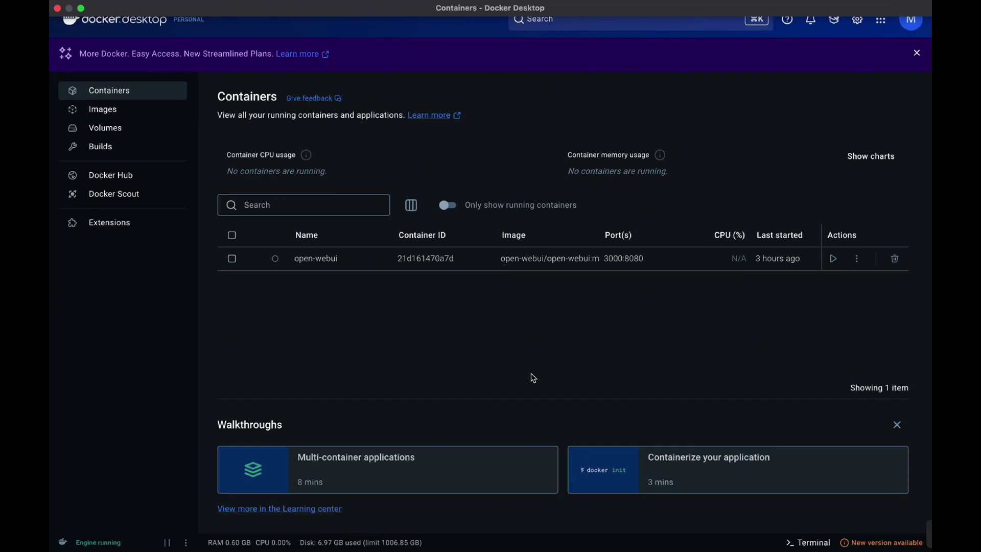
left_click(834, 259)
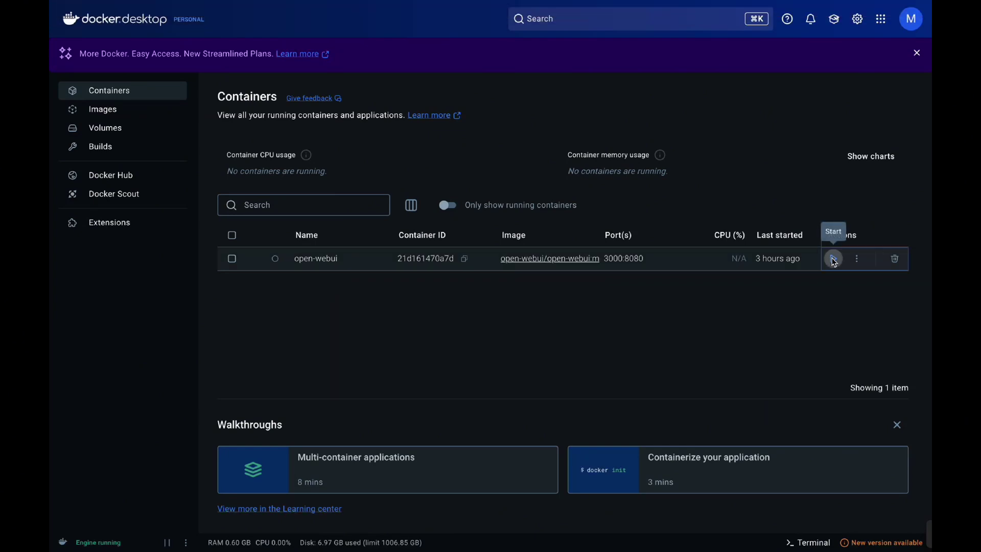
left_click(617, 262)
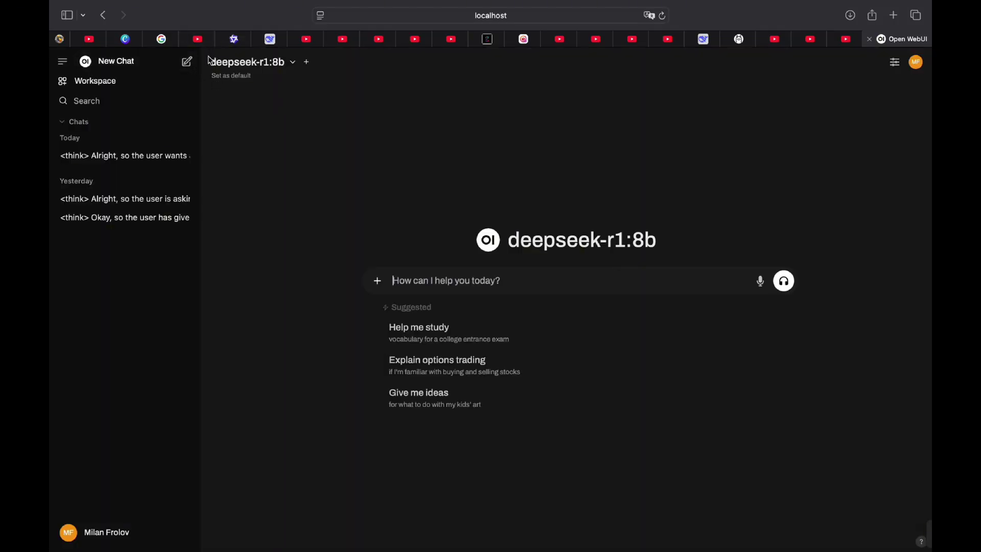
Keep deepseek-r1:8b, ask 'hi, who are you?', then type 'Write me a react.js hero section component'.
left_click(211, 61)
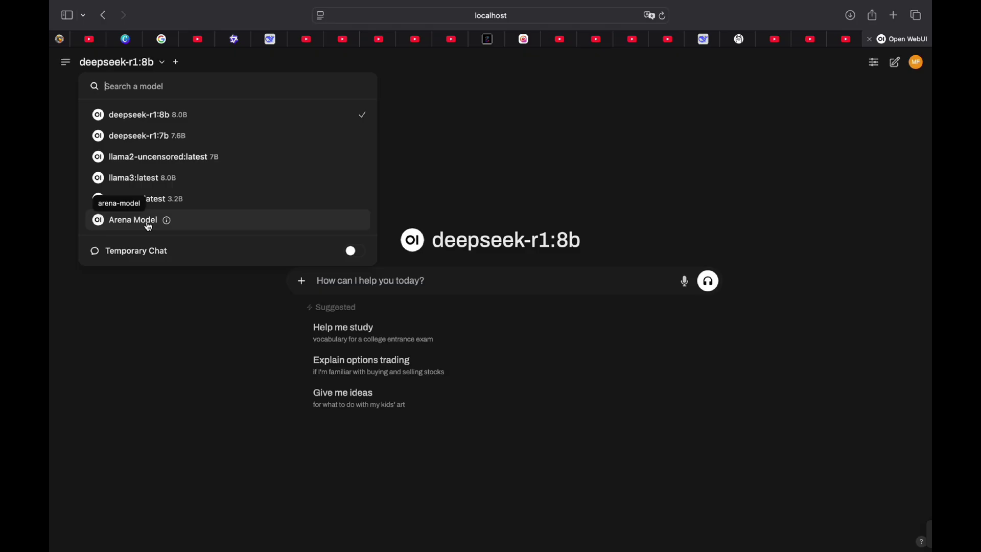
left_click(467, 221)
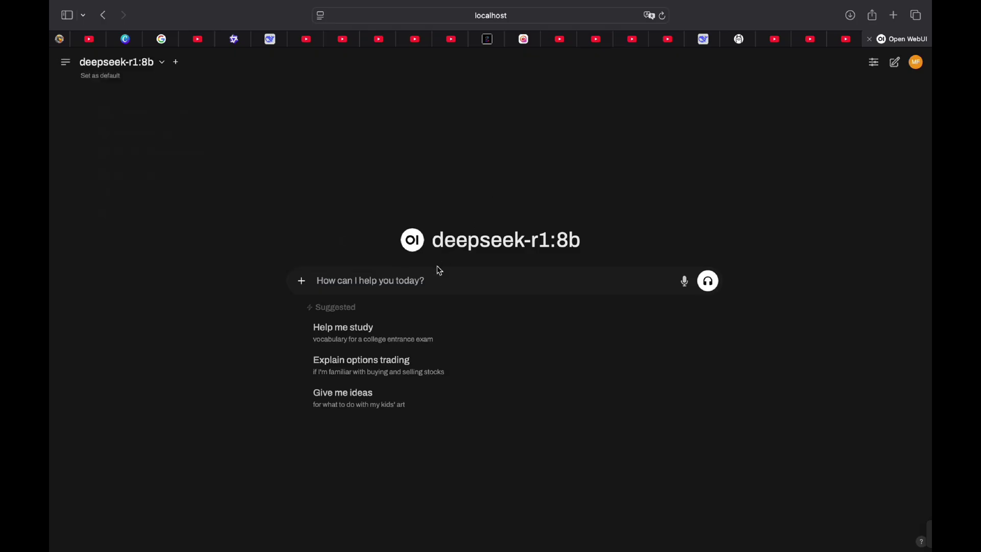
type("hi")
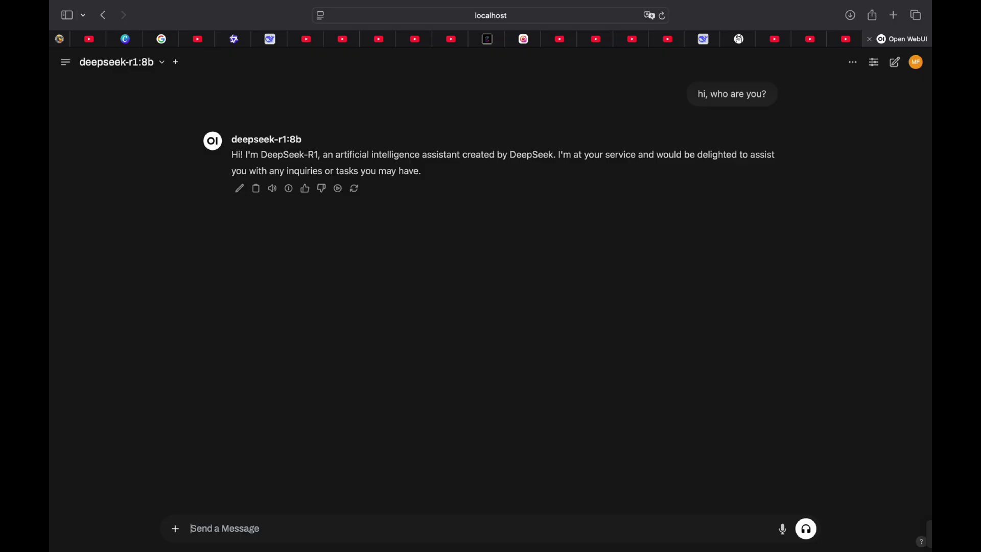
type("Write me a react.j")
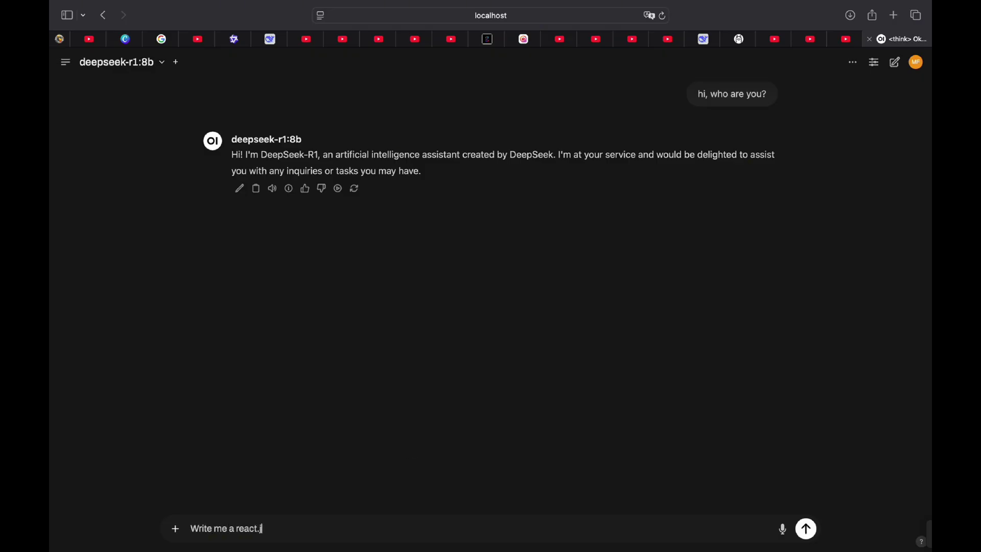
type("s hero section component")
Send 'Write me a react.js hero section component' to deepseek-r1:8b and expand its reasoning text.
key("Return")
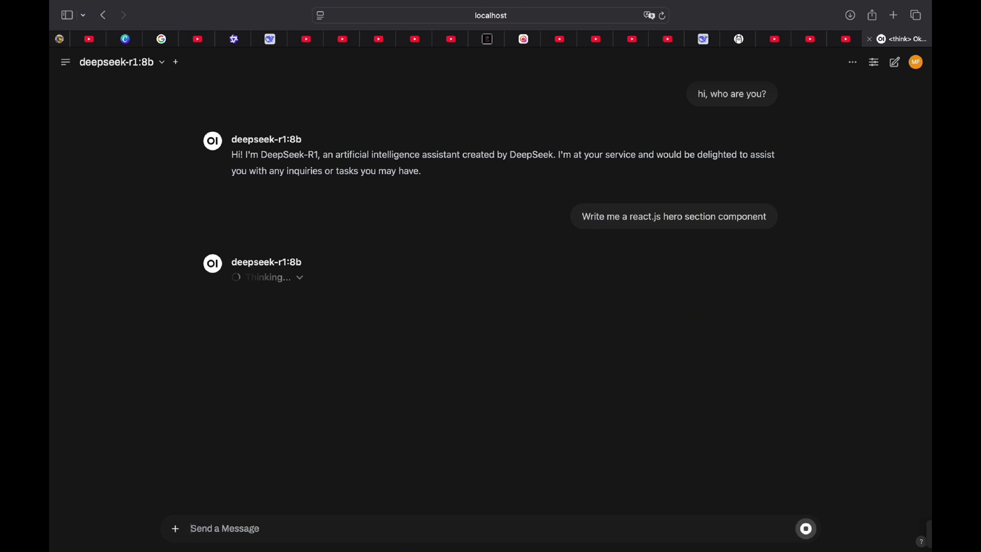
left_click(300, 280)
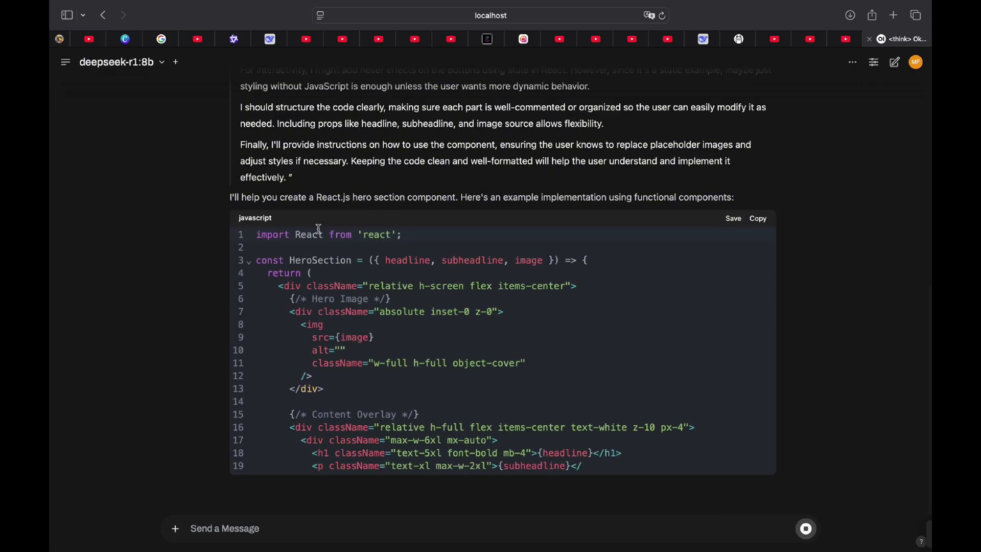
scroll(395, 255, "up", 3)
scroll(395, 256, "down", 10)
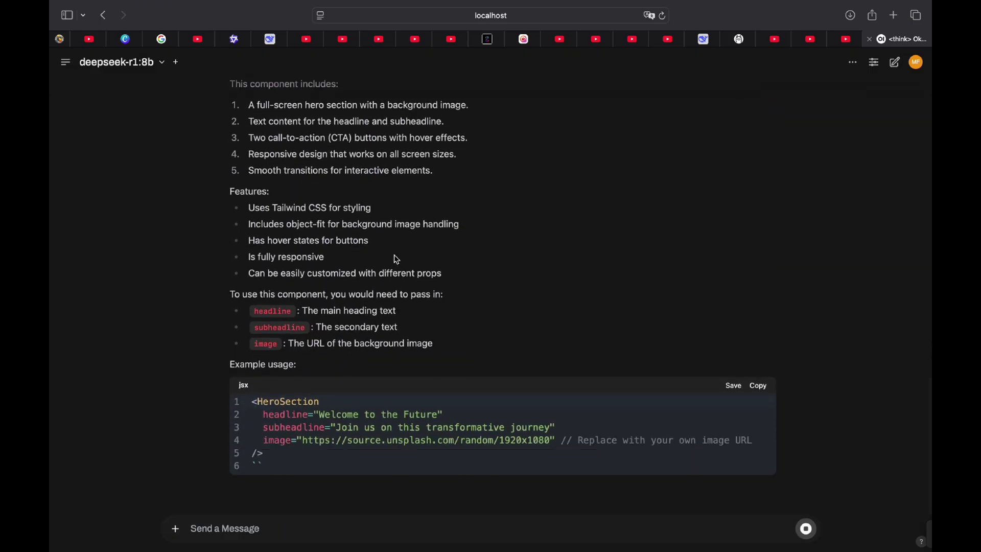
scroll(395, 255, "up", 10)
scroll(395, 255, "up", 3)
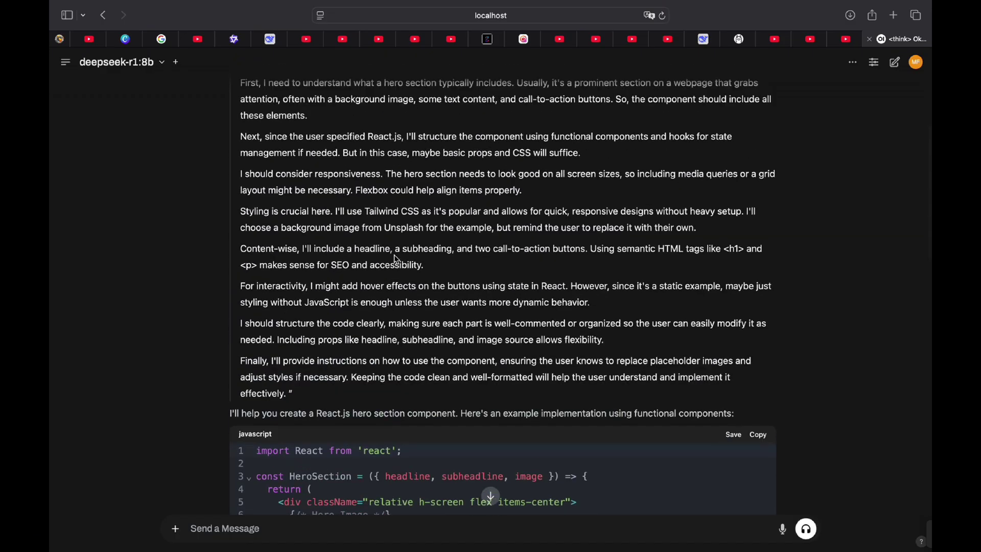
scroll(395, 255, "down", 5)
scroll(394, 255, "up", 15)
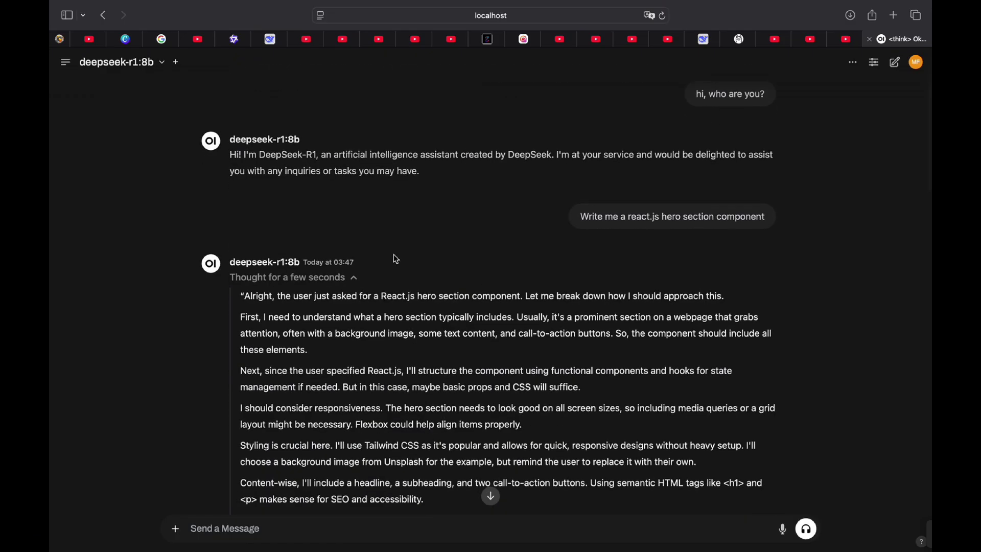
After checking the Wi-Fi options, send the follow-up 'make it more complex' to deepseek-r1:8b.
left_click(634, 1)
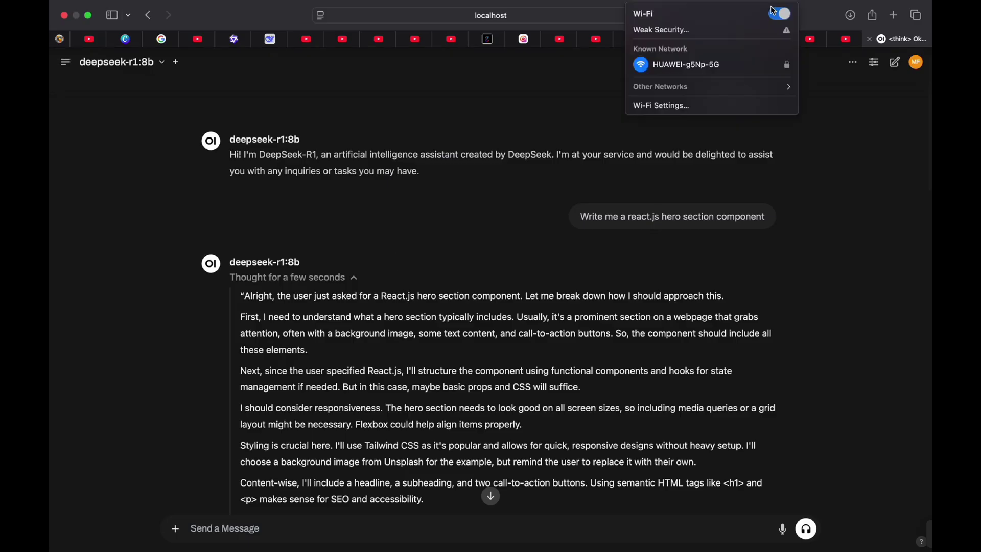
key("Escape")
scroll(490, 307, "down", 15)
type("make it more complex")
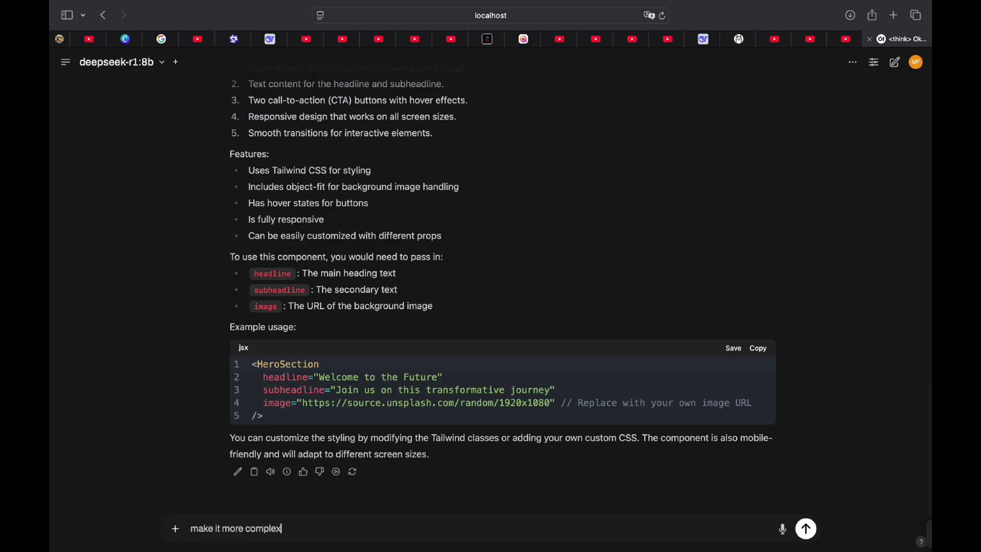
key("Return")
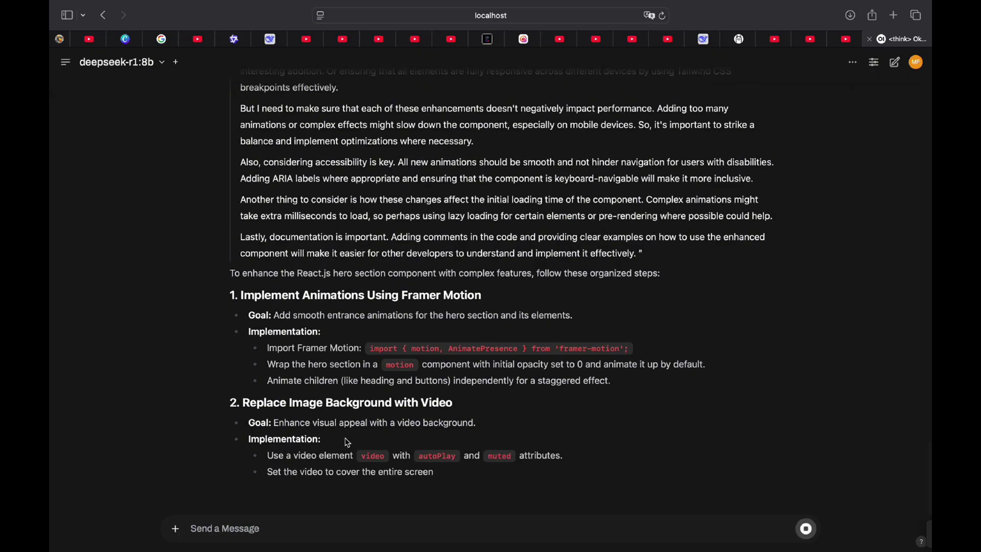